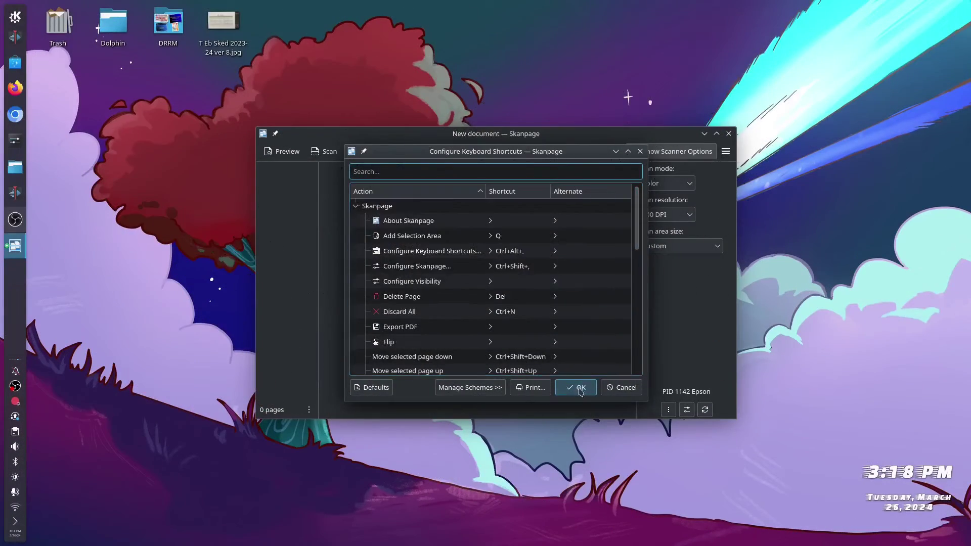
Confirm the keyboard shortcut configuration with OK and bring up Skanpage's main menu.
{"action": "left_click", "coordinate": [579, 387]}
{"action": "left_click", "coordinate": [725, 152]}
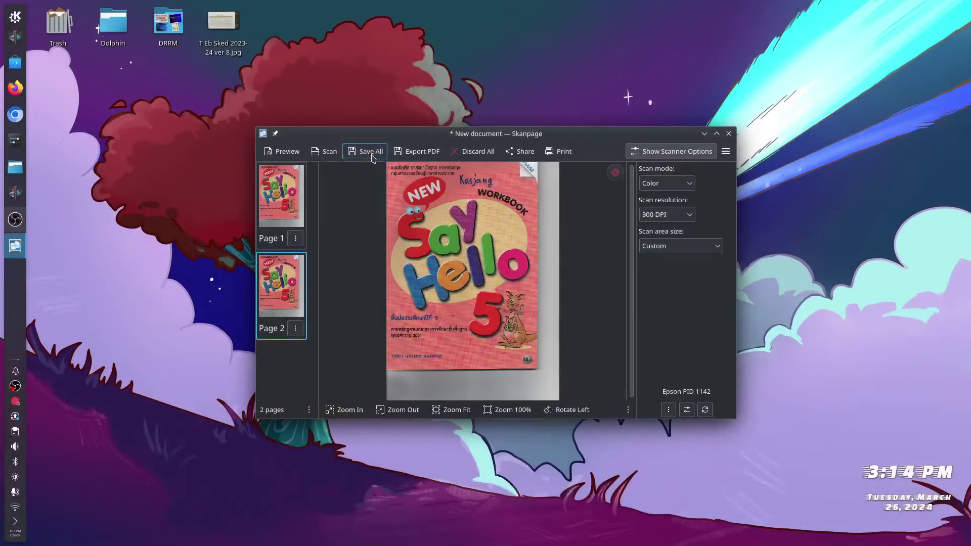
Save both scanned pages in Documents as the PDF 'say hello workbook - kasjang'.
{"action": "left_click", "coordinate": [364, 153]}
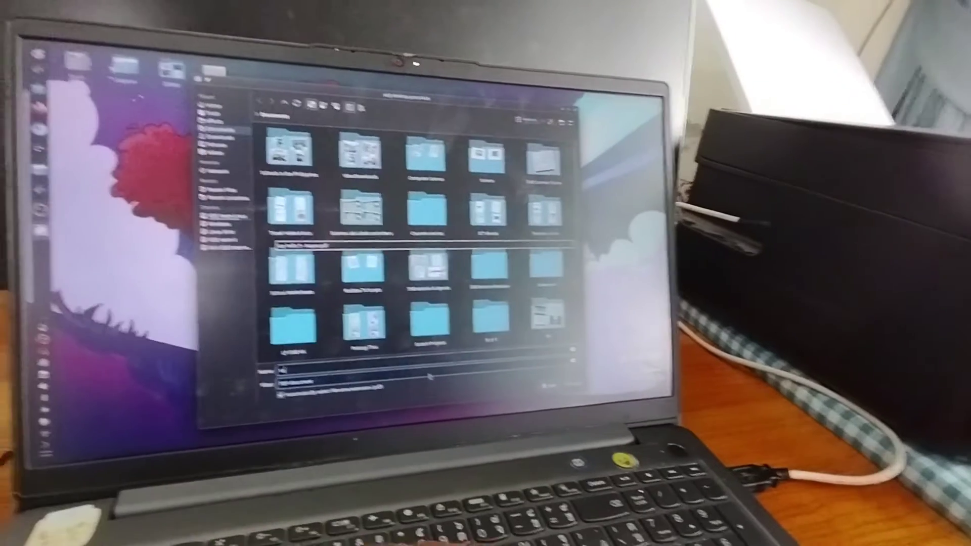
{"action": "type", "text": "sky"}
{"action": "type", "text": "hello"}
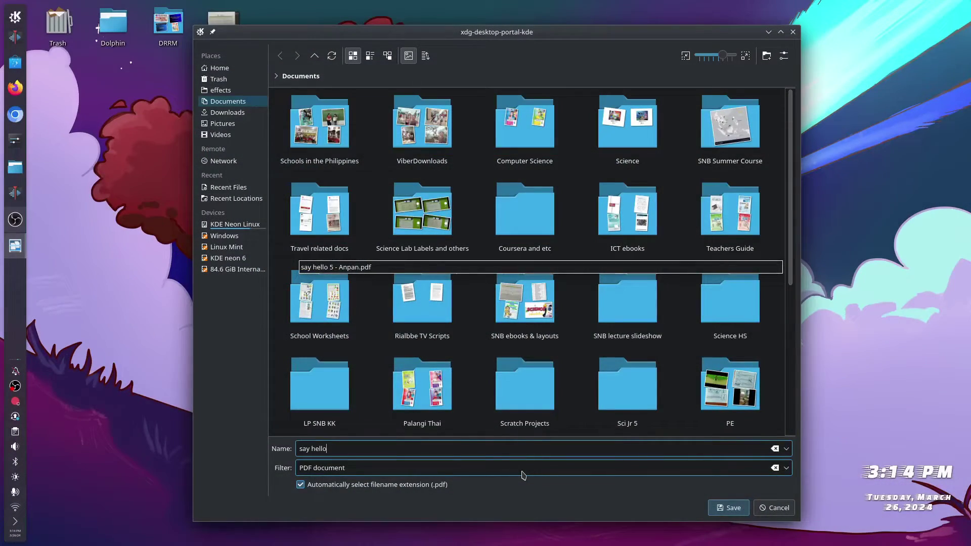
{"action": "type", "text": " - kasjang"}
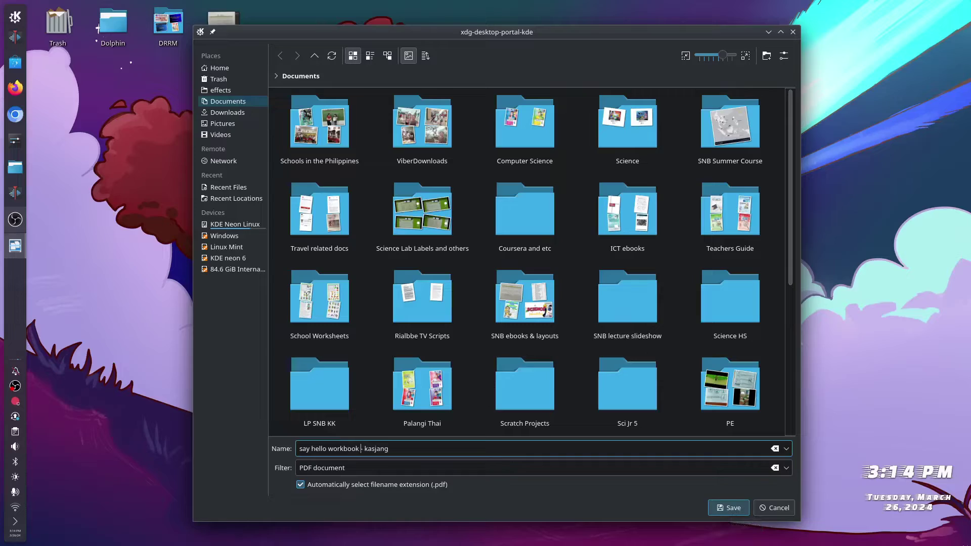
{"action": "left_click", "coordinate": [728, 507]}
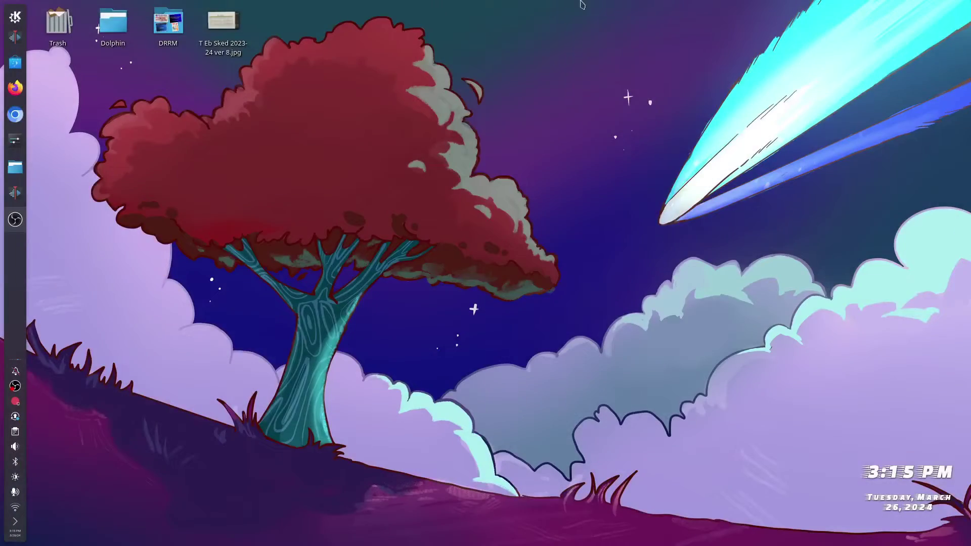
Relaunch Skanpage from the Plasma application launcher's Applications list.
{"action": "left_click", "coordinate": [15, 18]}
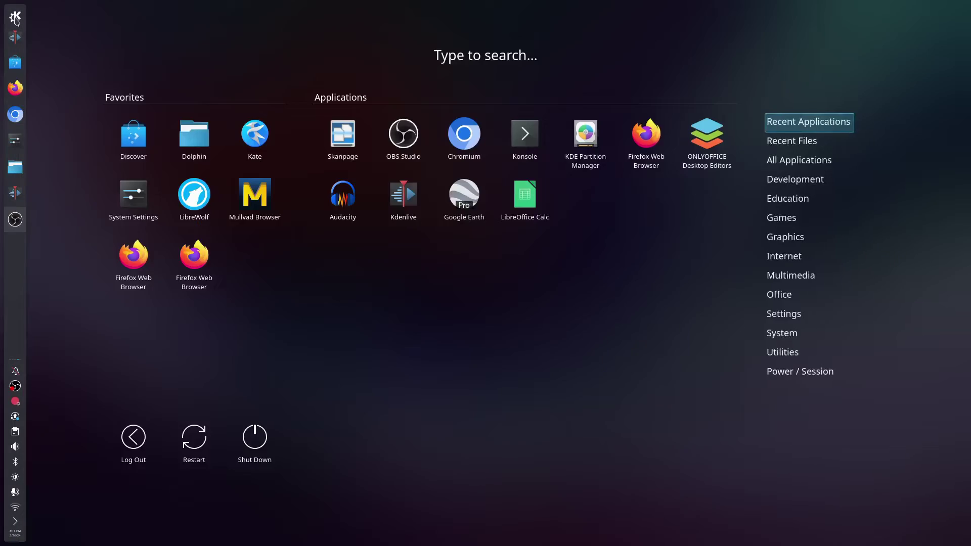
{"action": "left_click", "coordinate": [343, 143]}
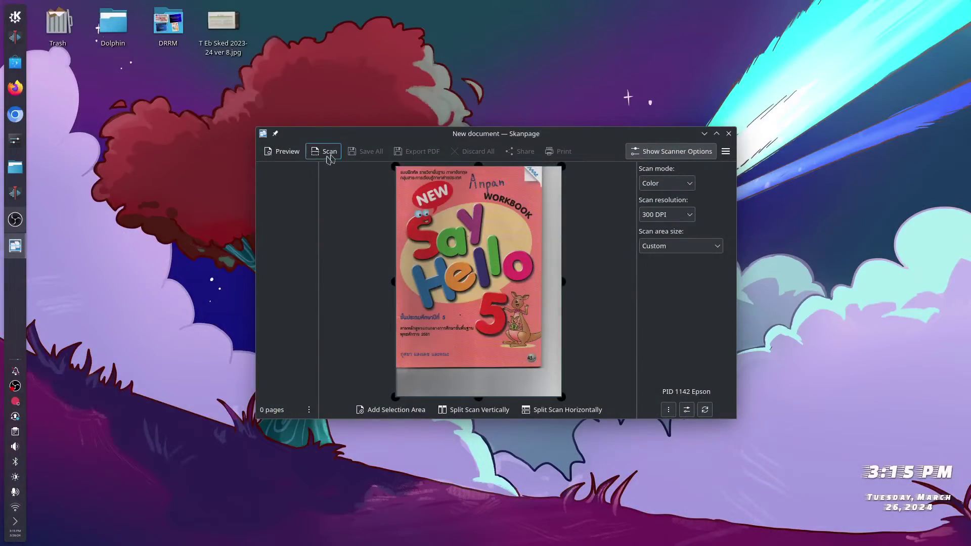
Scan the Say Hello 5 cover as Page 1 in 300 DPI color.
{"action": "left_click", "coordinate": [328, 152]}
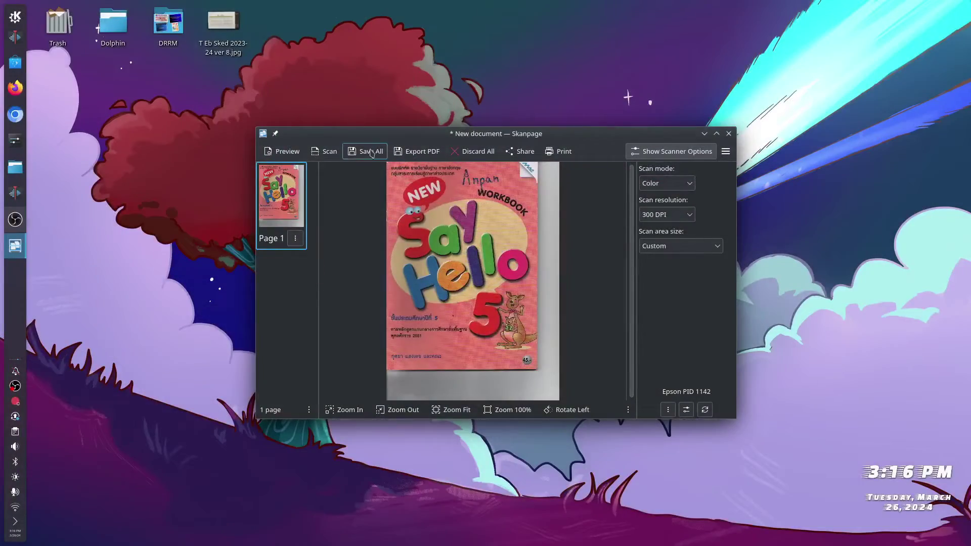
Save the cover scan in Documents as the JPEG image 'say hello workbook - anpan.jpg'.
{"action": "left_click", "coordinate": [371, 153]}
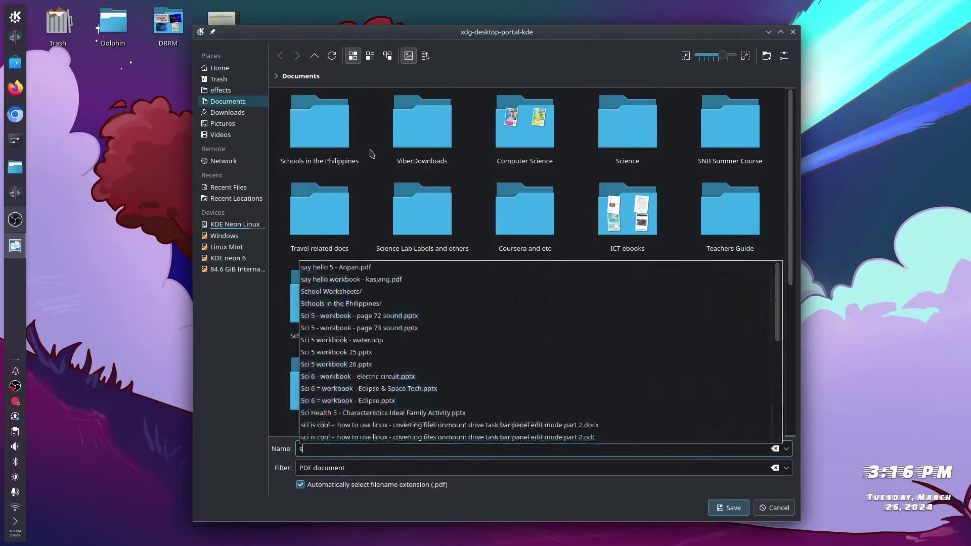
{"action": "type", "text": "sa"}
{"action": "type", "text": "y"}
{"action": "type", "text": " hell"}
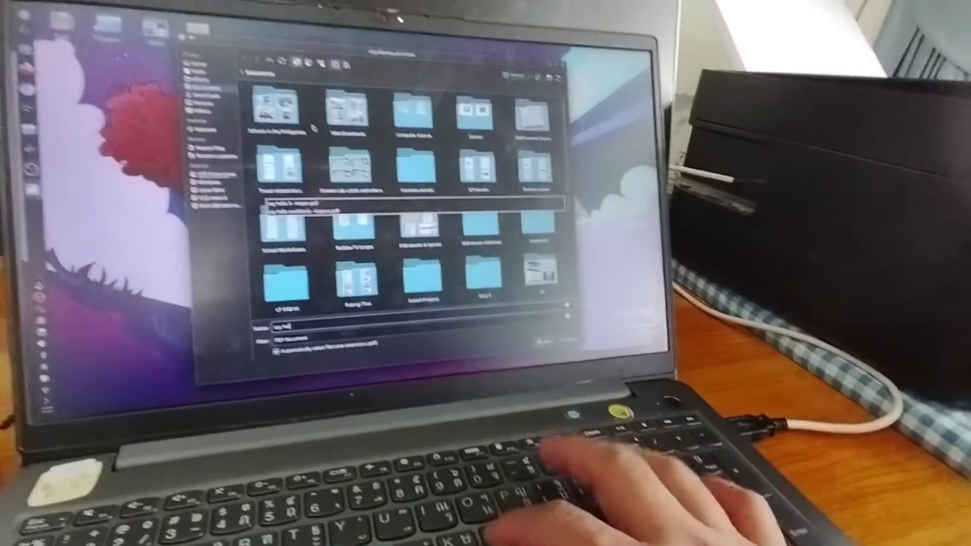
{"action": "type", "text": "o wor"}
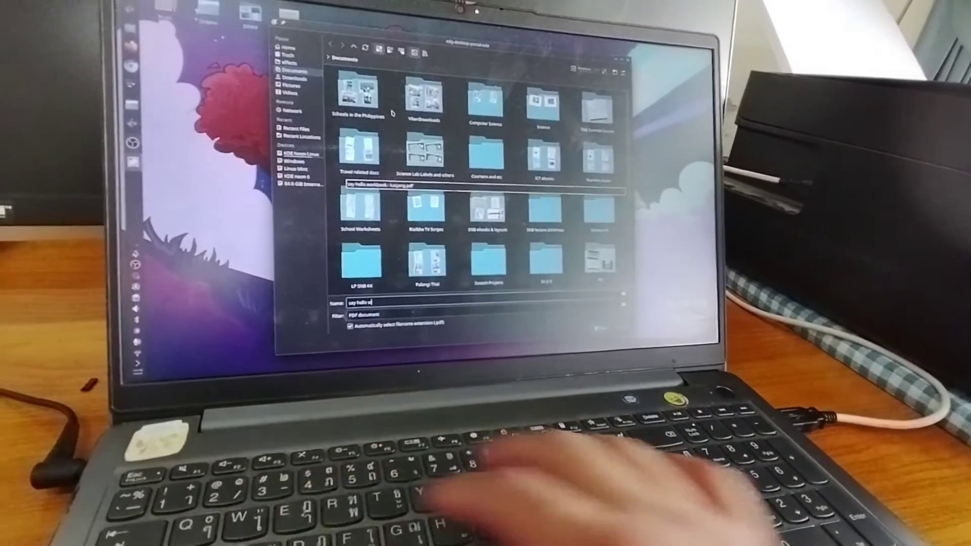
{"action": "key", "text": "Escape"}
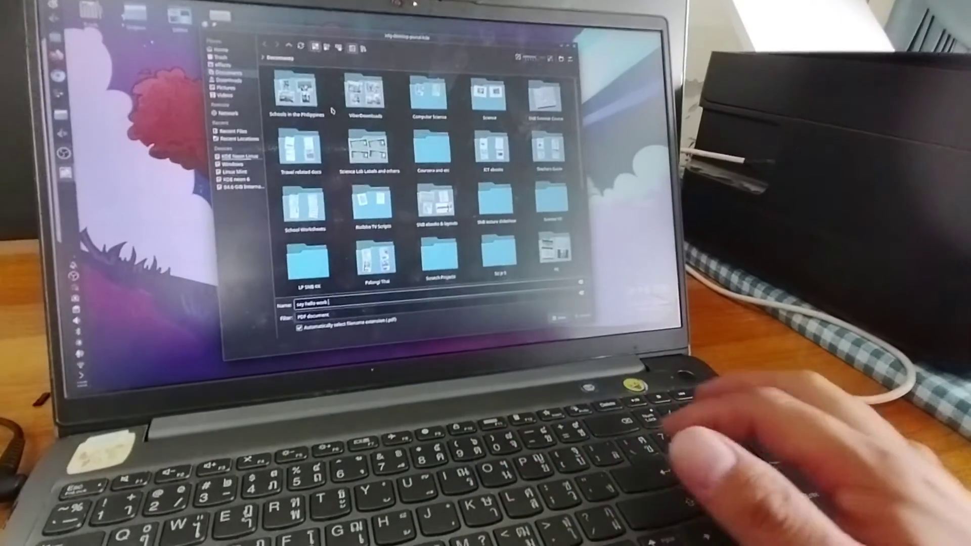
{"action": "type", "text": "workbook"}
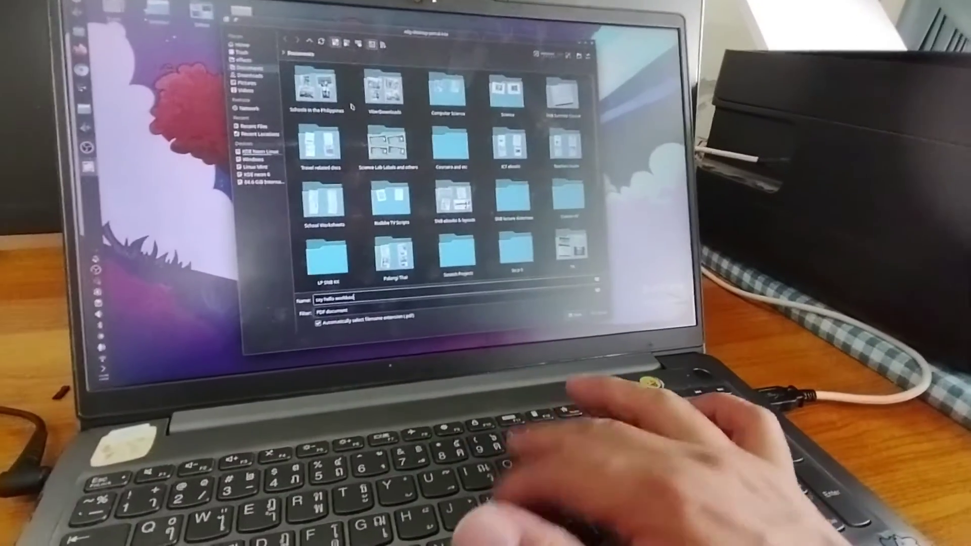
{"action": "type", "text": " - 4"}
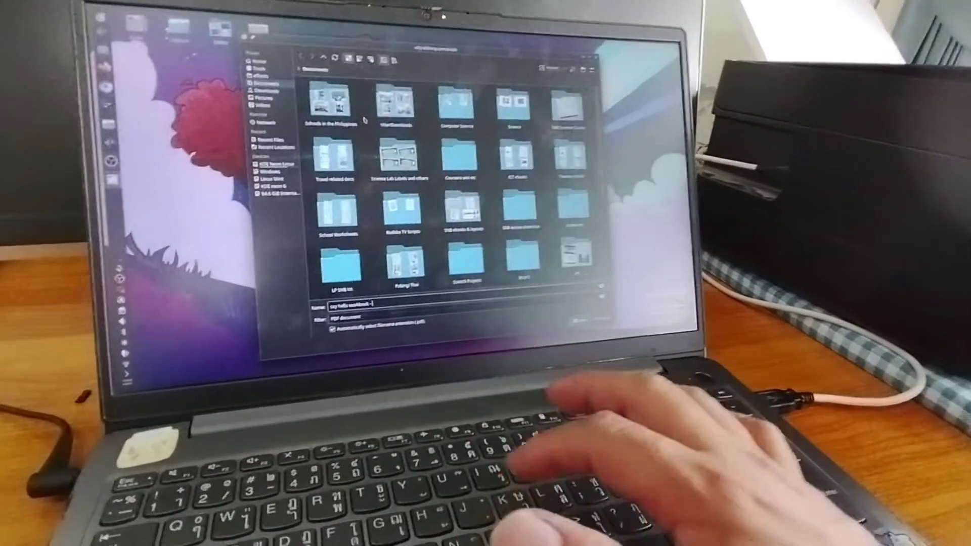
{"action": "type", "text": "ngel"}
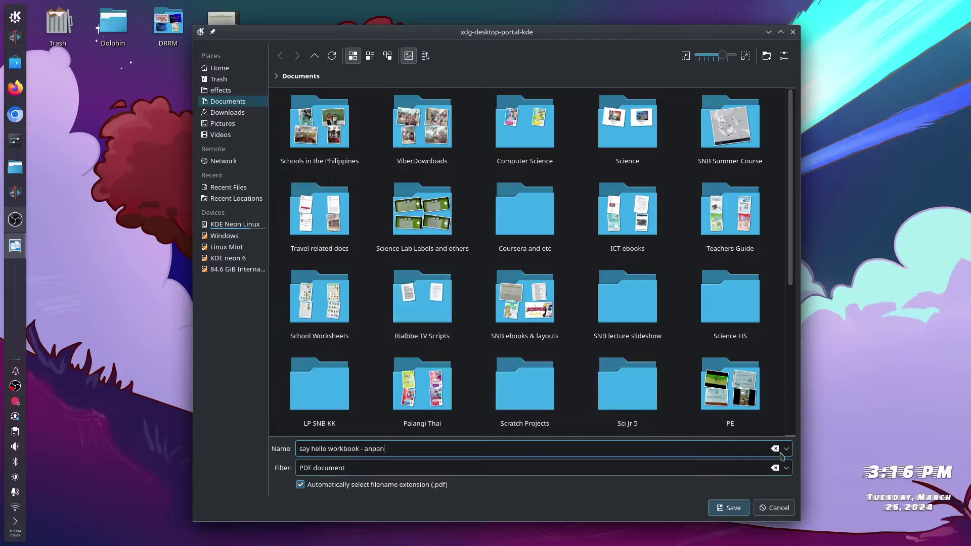
{"action": "left_click", "coordinate": [787, 468]}
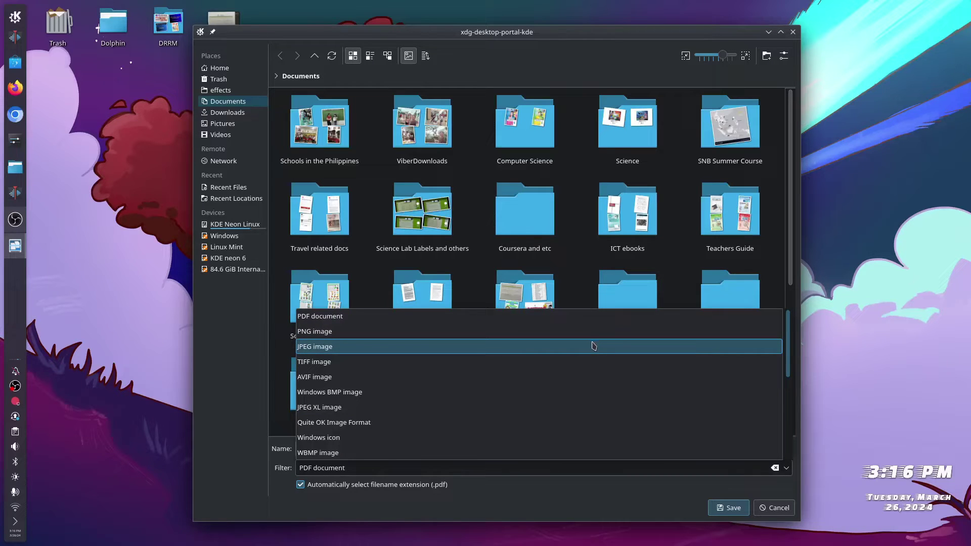
{"action": "left_click", "coordinate": [594, 346]}
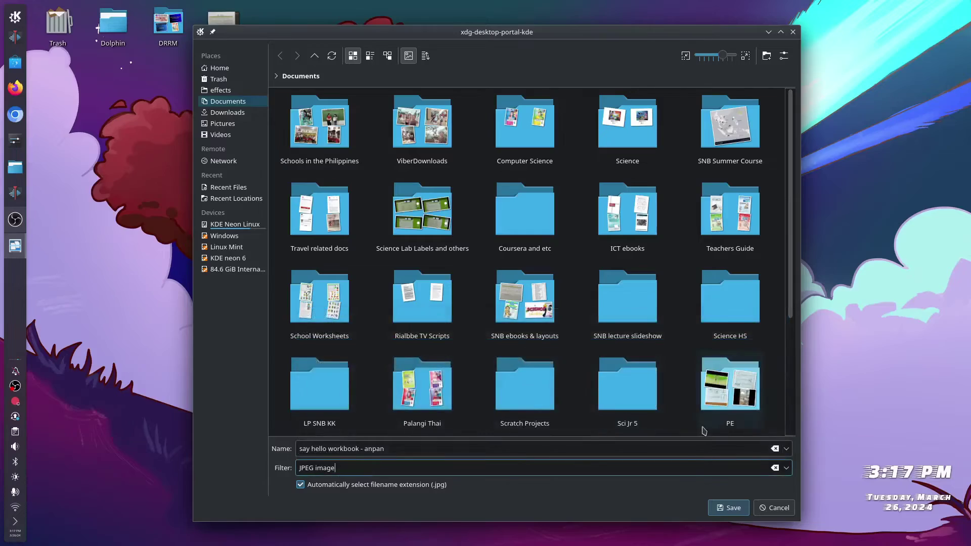
{"action": "left_click", "coordinate": [728, 508]}
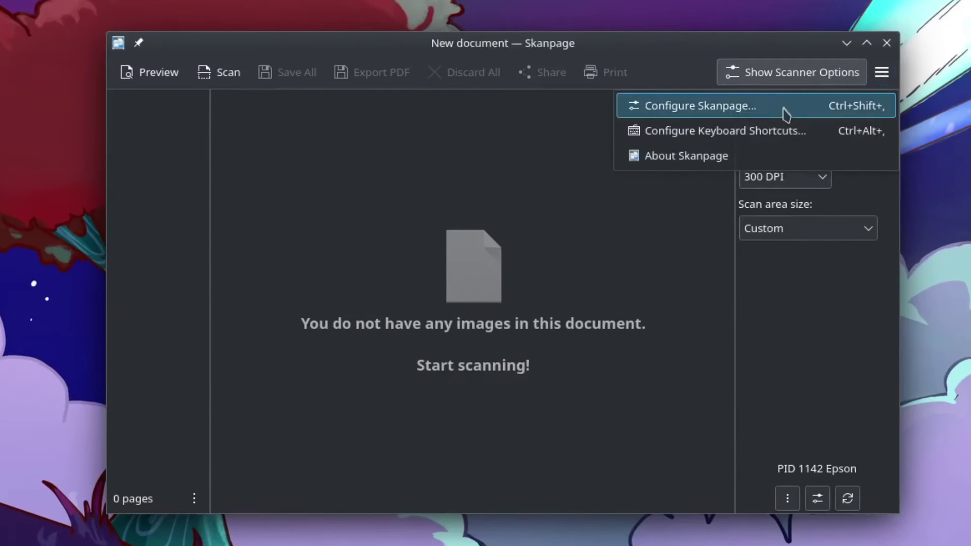
{"action": "left_click", "coordinate": [784, 114]}
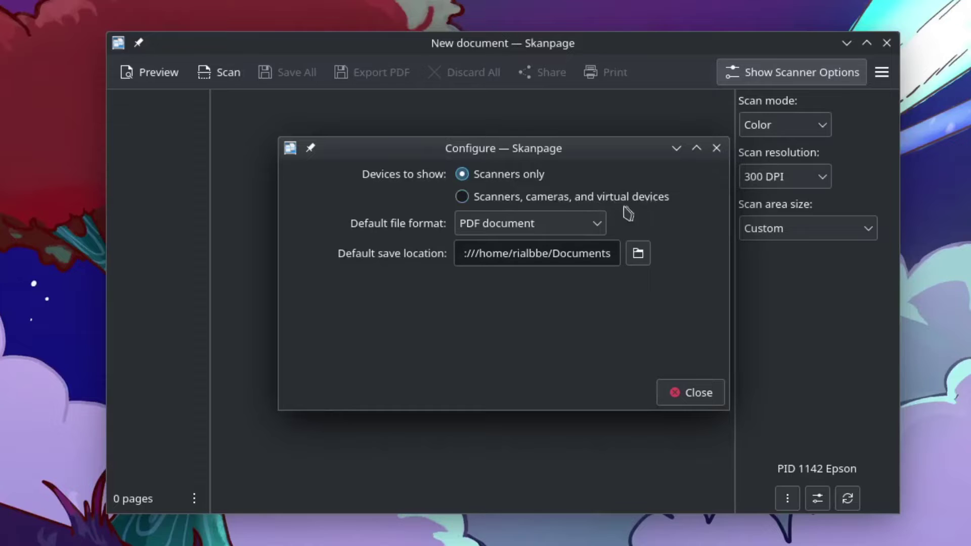
{"action": "left_click", "coordinate": [598, 228]}
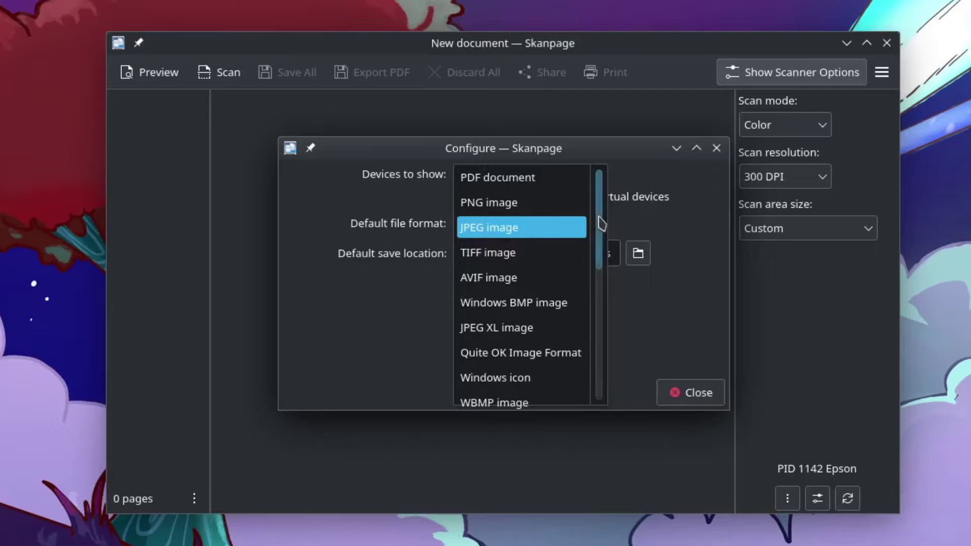
{"action": "left_click", "coordinate": [699, 250]}
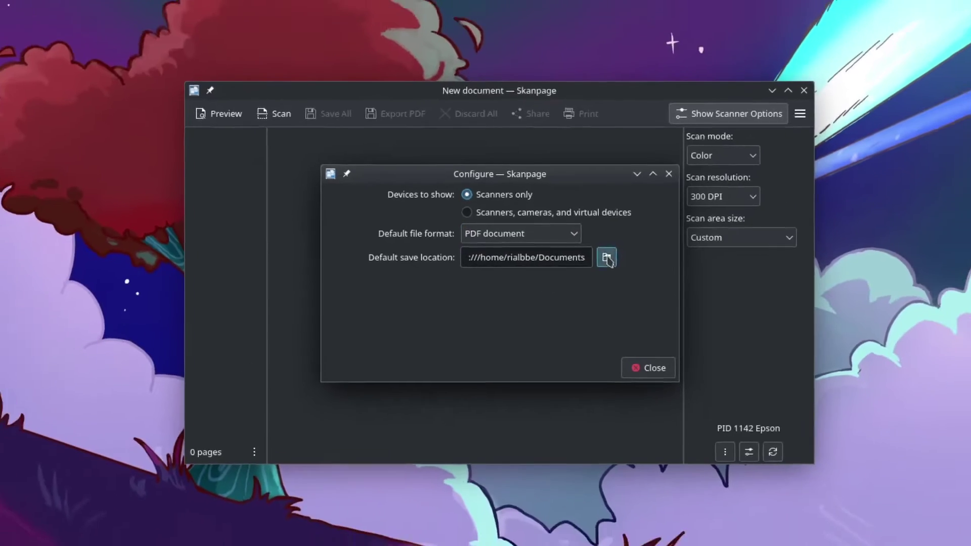
{"action": "left_click", "coordinate": [642, 255]}
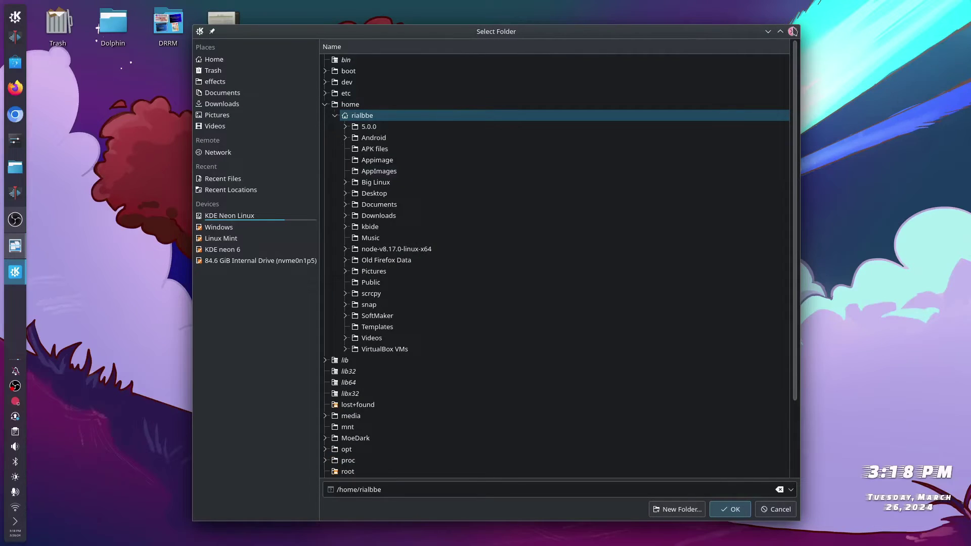
{"action": "left_click", "coordinate": [793, 34]}
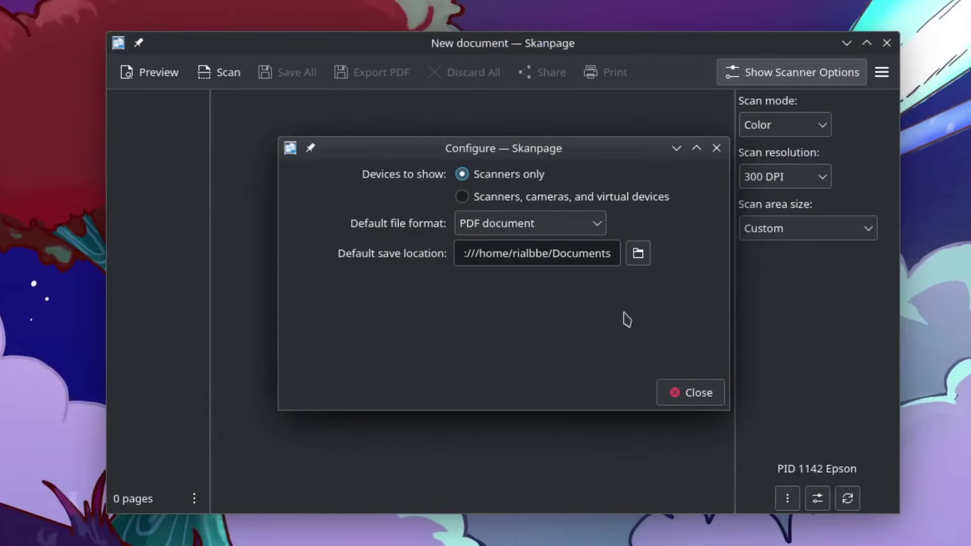
{"action": "left_click", "coordinate": [685, 399]}
{"action": "left_click", "coordinate": [881, 72]}
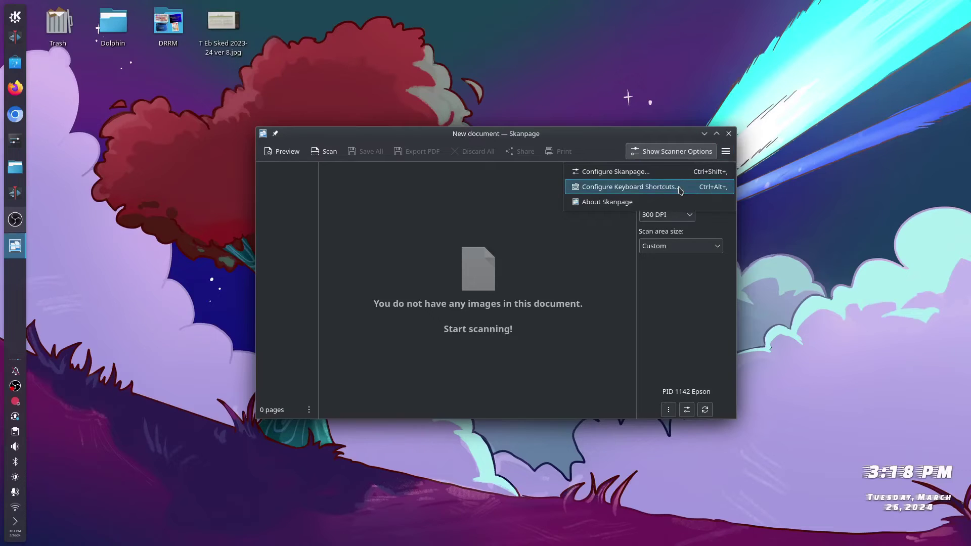
{"action": "left_click", "coordinate": [680, 190]}
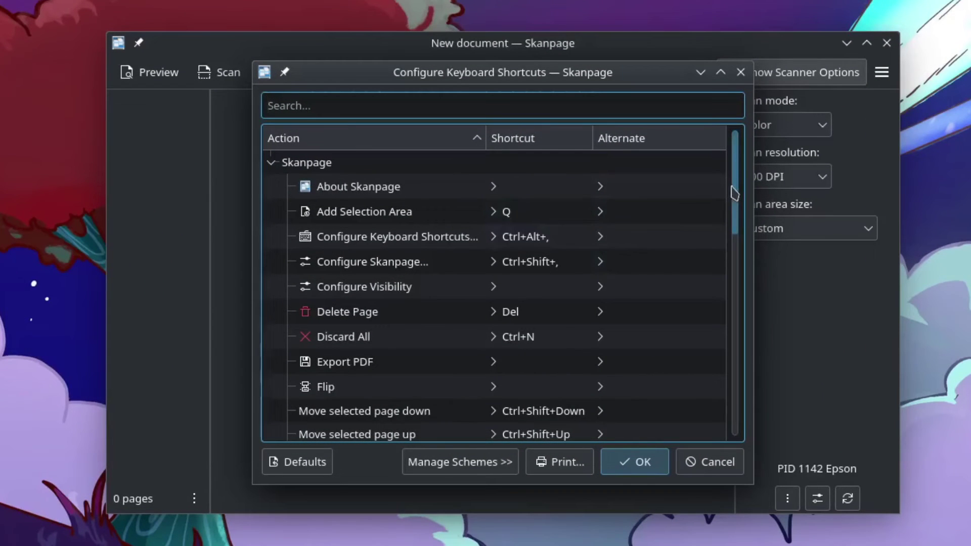
{"action": "scroll", "coordinate": [735, 192], "scroll_direction": "down", "scroll_amount": 8}
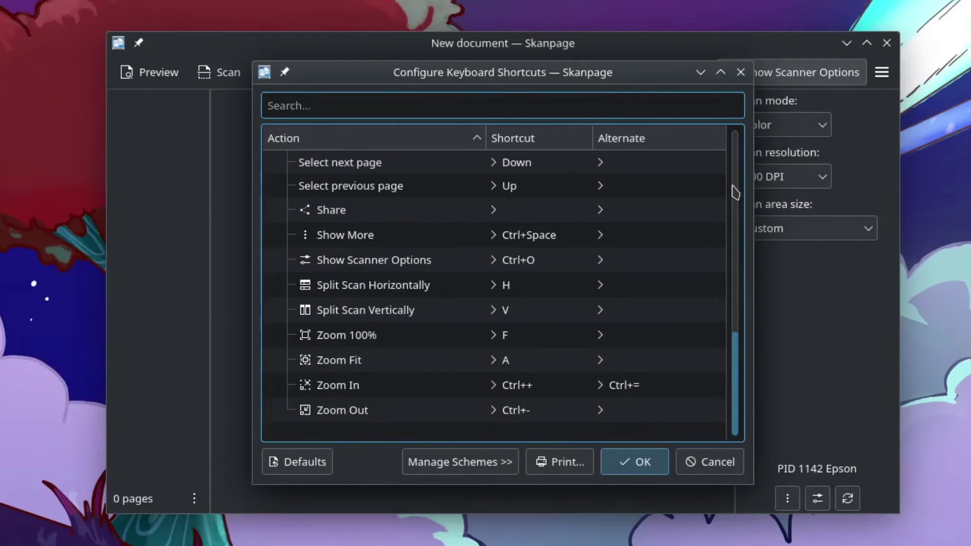
{"action": "scroll", "coordinate": [734, 192], "scroll_direction": "up", "scroll_amount": 8}
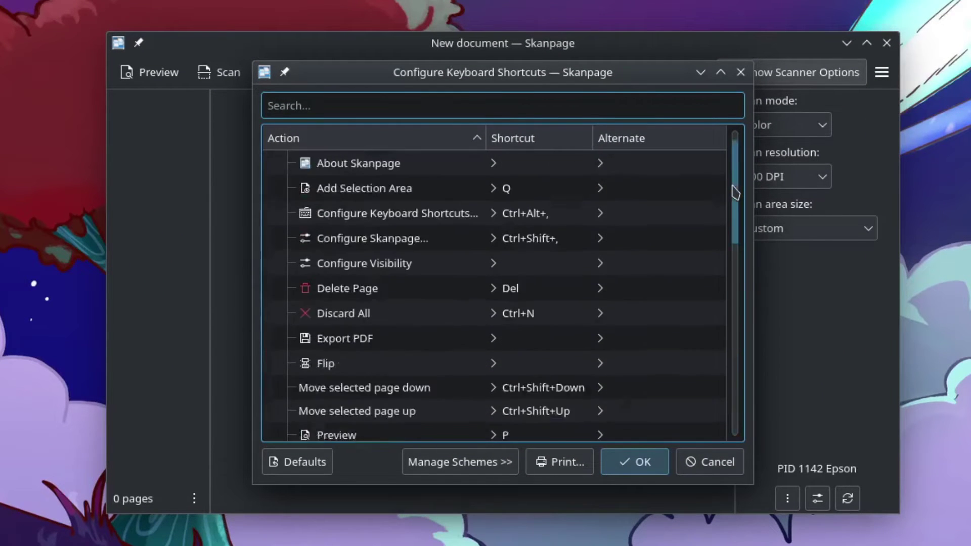
{"action": "left_click", "coordinate": [641, 468]}
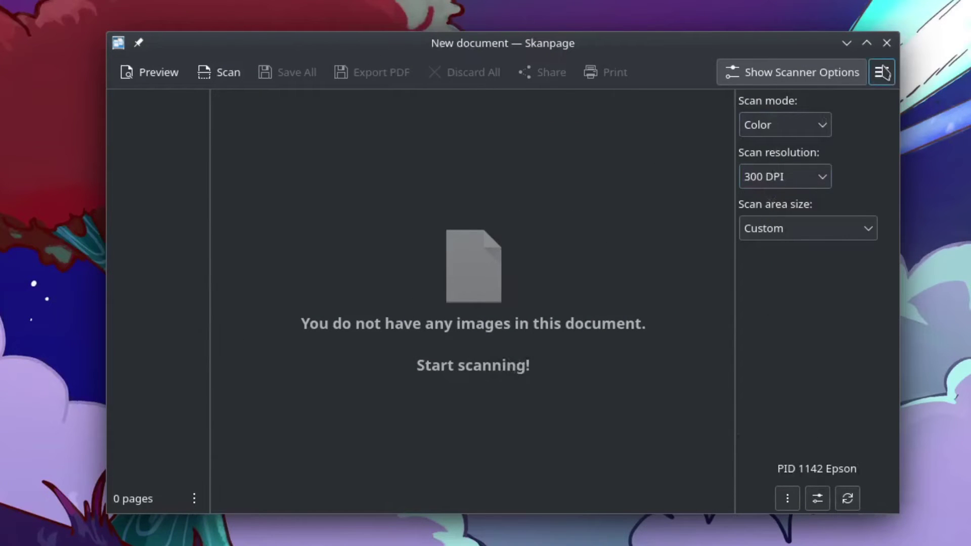
View the About Skanpage information, then close Skanpage back to the desktop.
{"action": "left_click", "coordinate": [883, 73]}
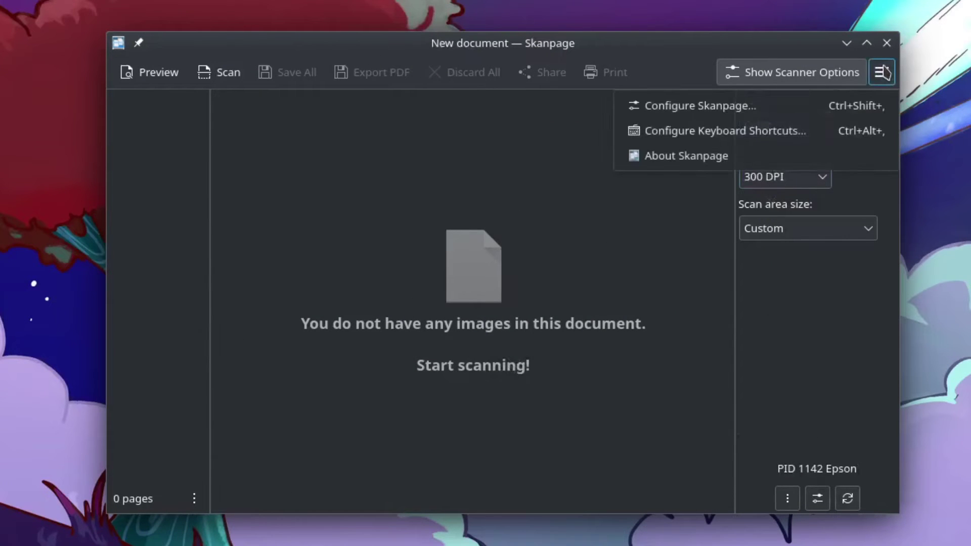
{"action": "left_click", "coordinate": [803, 163]}
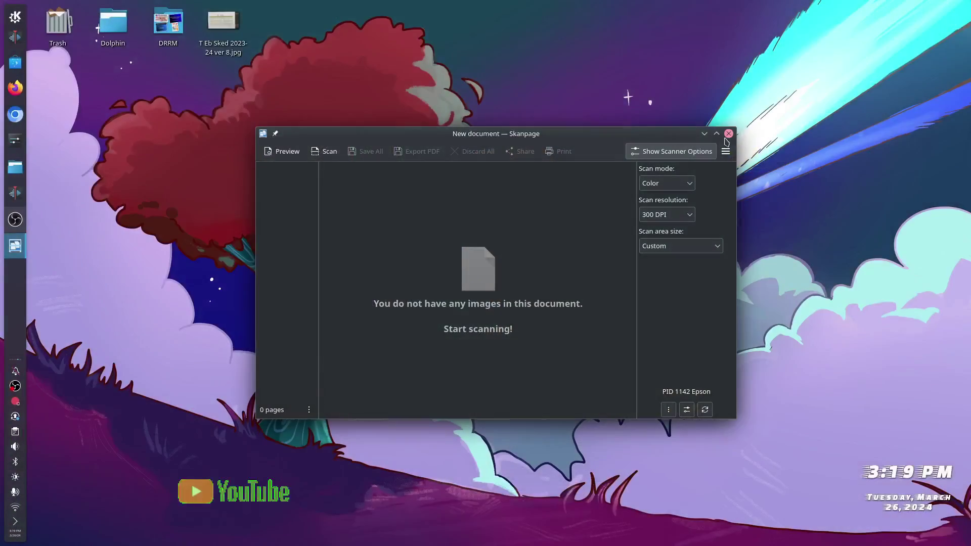
{"action": "left_click", "coordinate": [729, 134]}
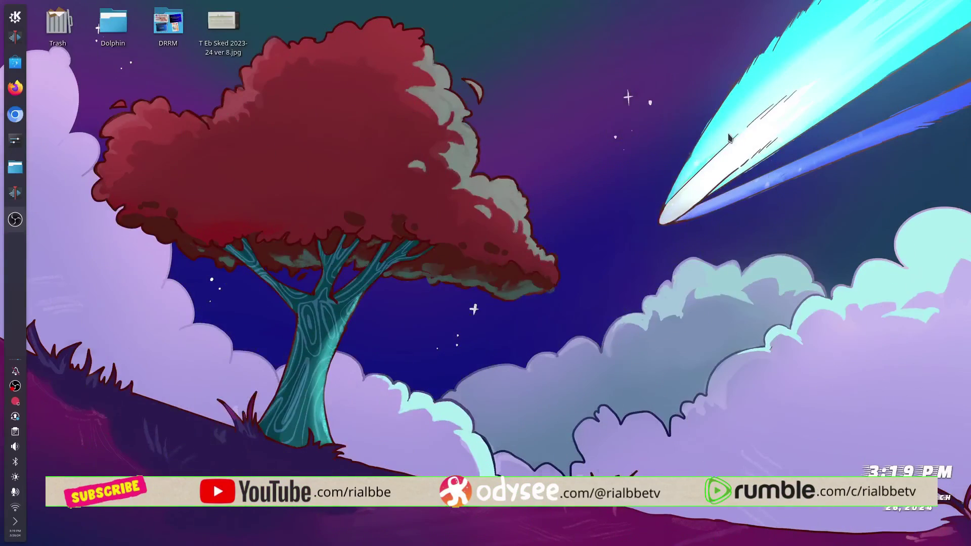